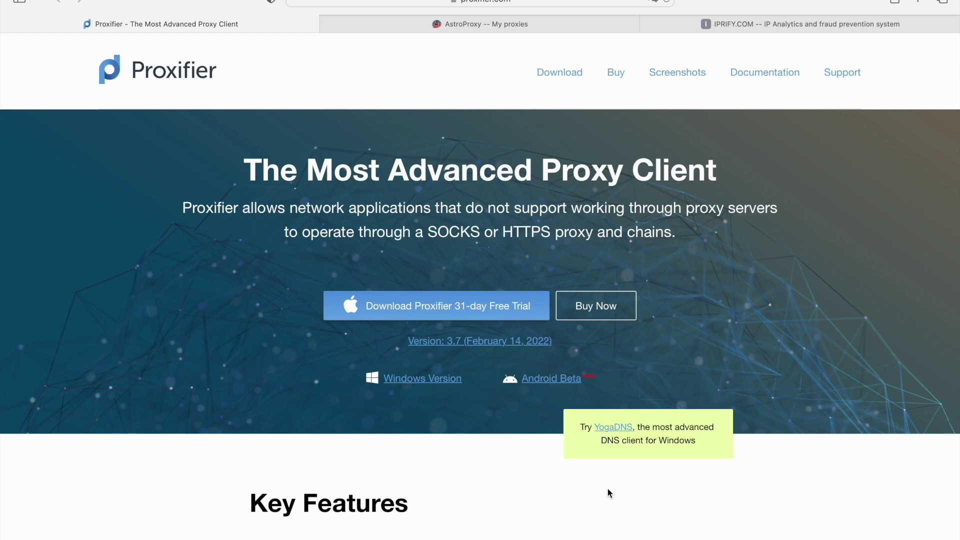
Download the Proxifier for Mac 31-day free trial and open ProxifierMac.dmg from Safari's downloads.
left_click(512, 308)
left_click(871, 2)
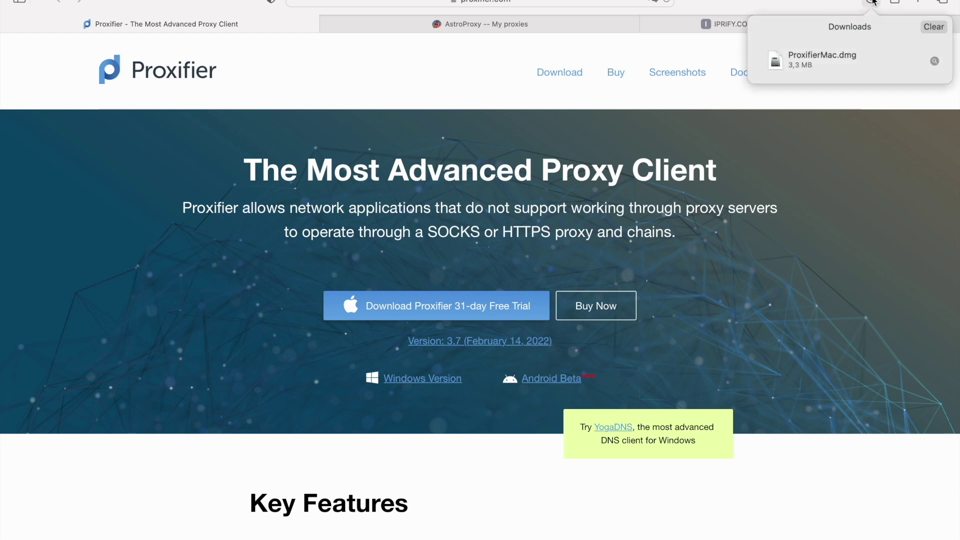
left_click(826, 61)
Mount ProxifierMac.dmg, copy Proxifier into Applications, and launch it from the Applications folder.
double_click(826, 60)
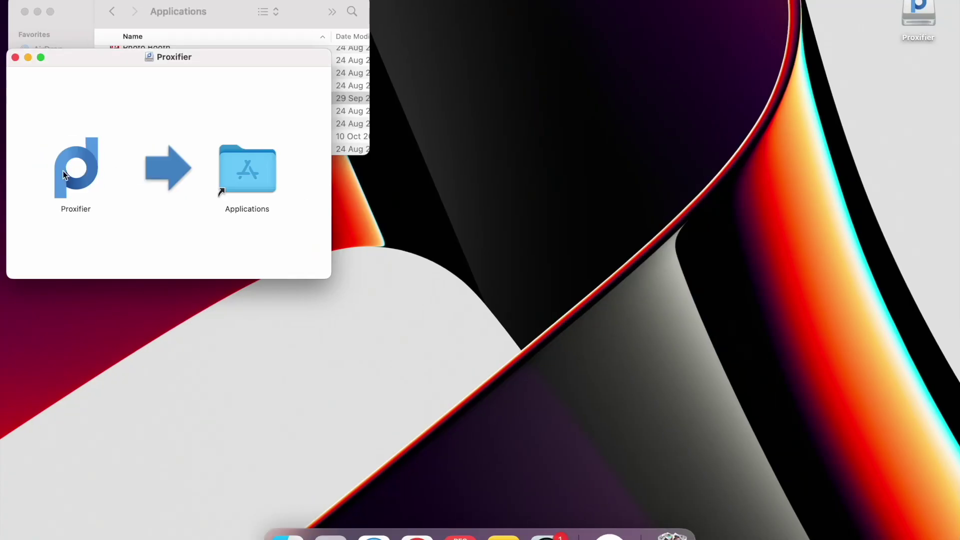
left_click_drag(69, 174, 257, 169)
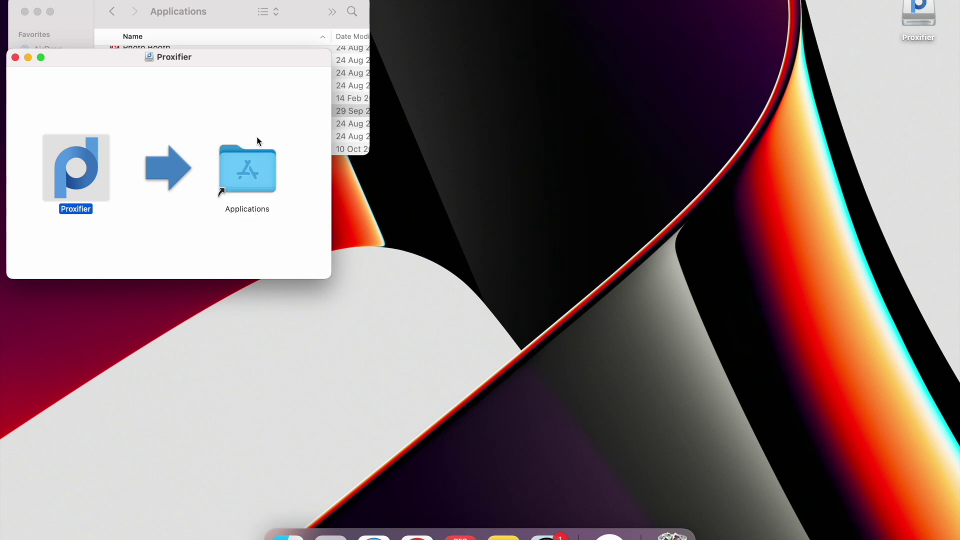
left_click(305, 22)
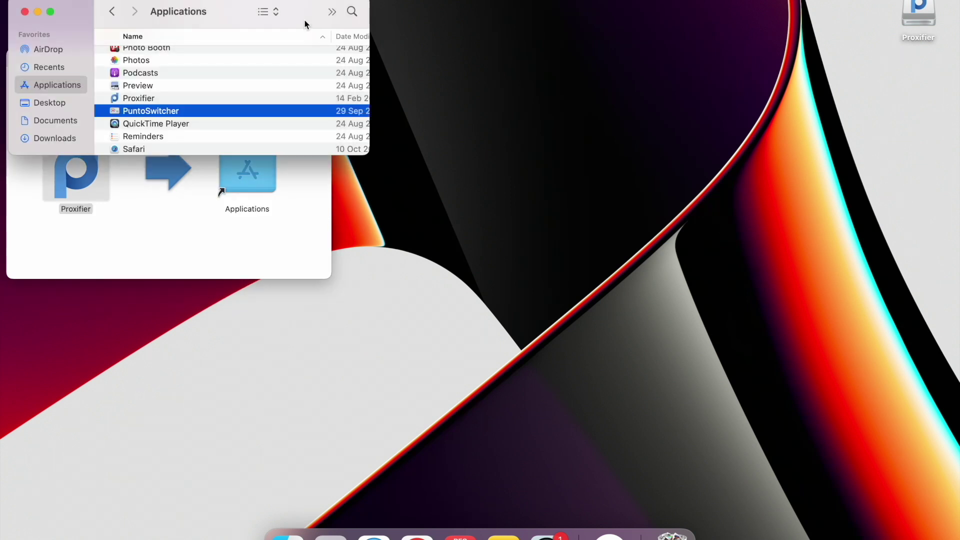
double_click(145, 100)
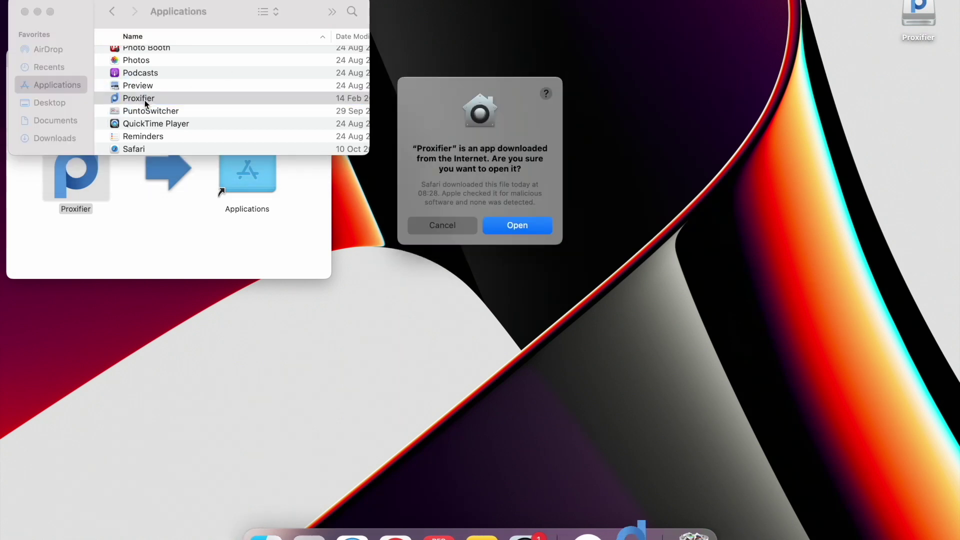
Confirm opening the internet-downloaded Proxifier and go to the security settings to approve its extension.
left_click(507, 228)
left_click(505, 211)
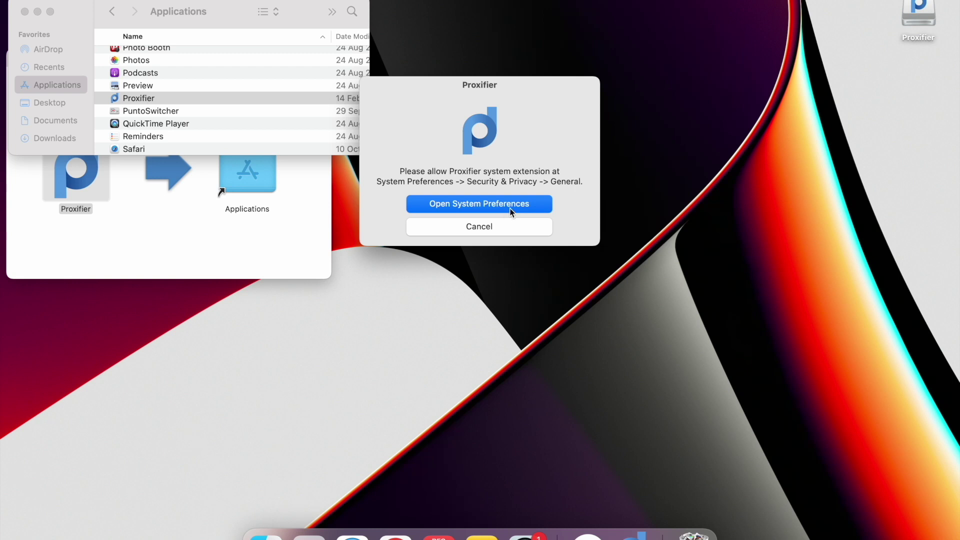
left_click(511, 210)
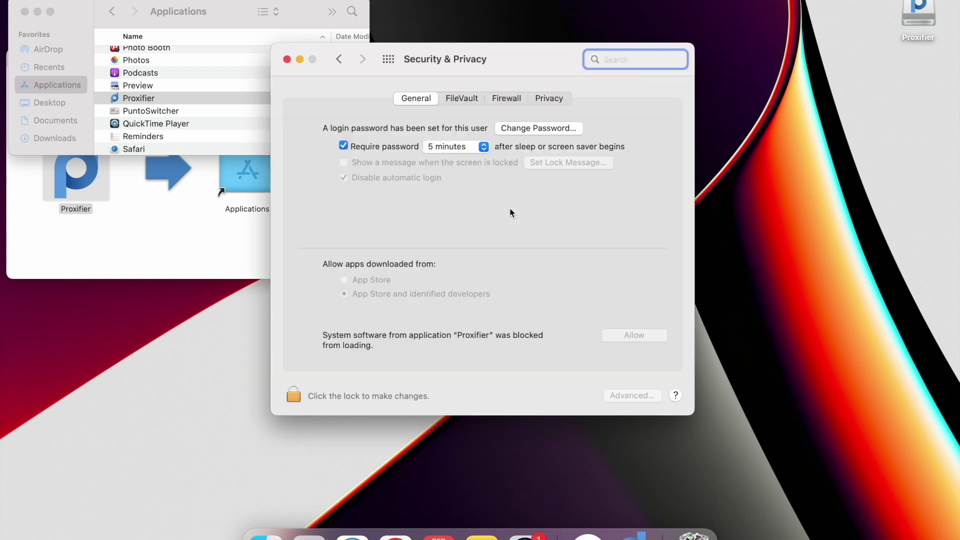
Unlock Security & Privacy, allow Proxifier's system software and content filtering, then relock and close it.
left_click(297, 399)
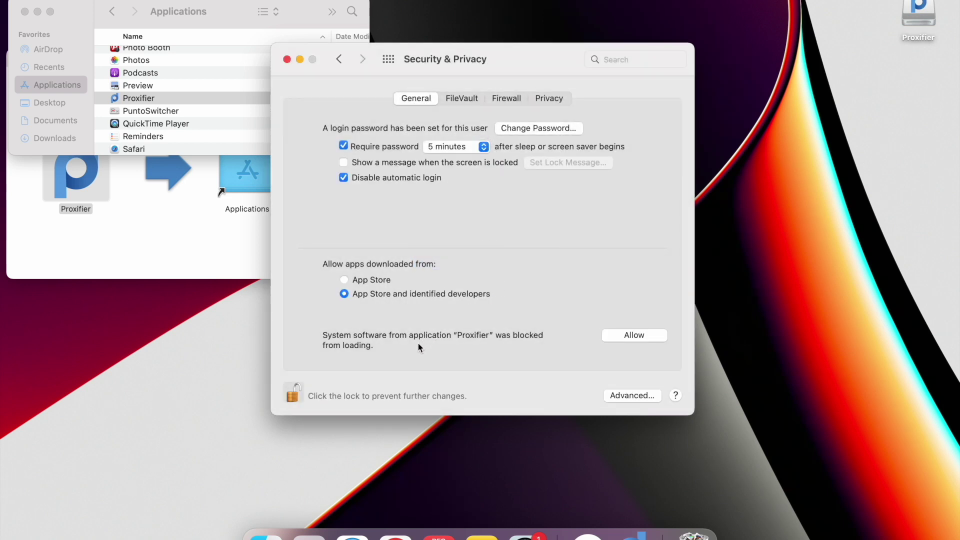
left_click(662, 340)
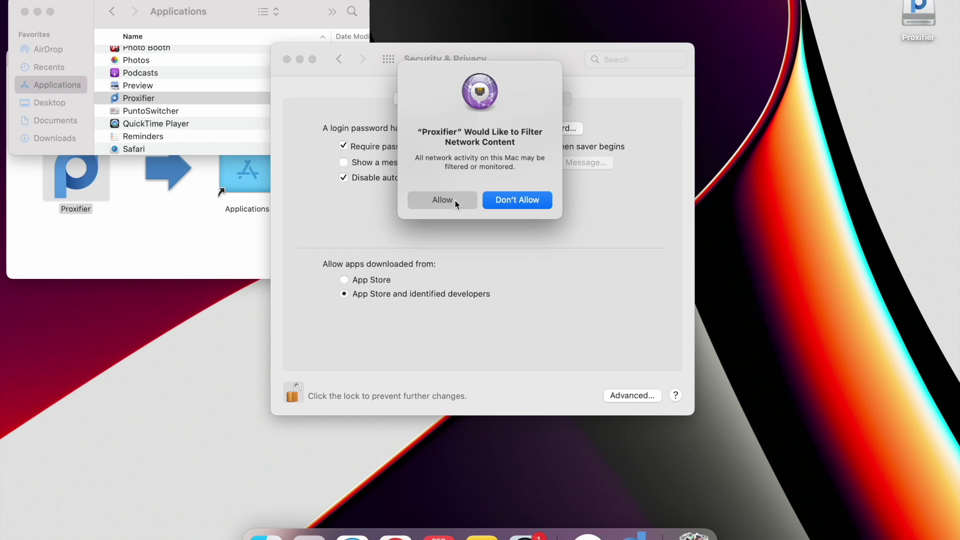
left_click(442, 200)
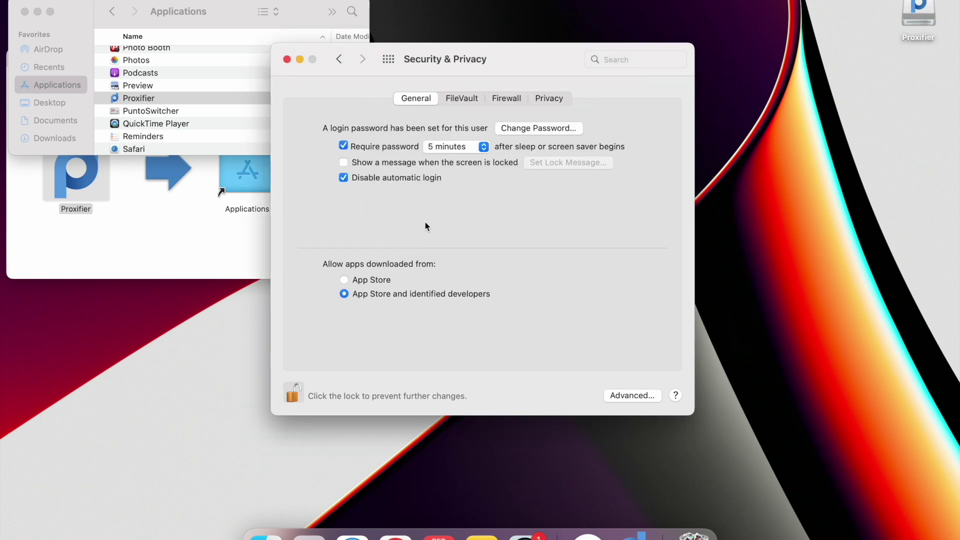
left_click(293, 396)
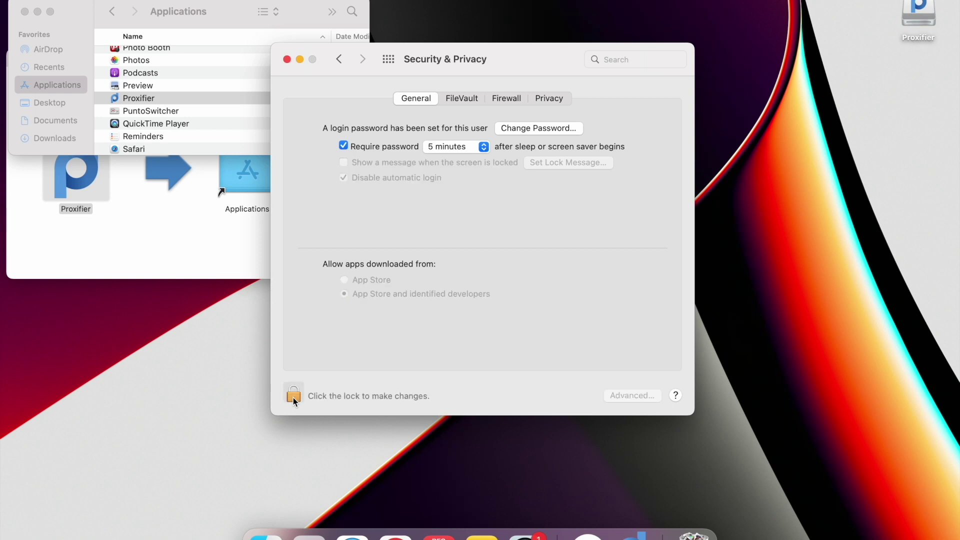
left_click(287, 59)
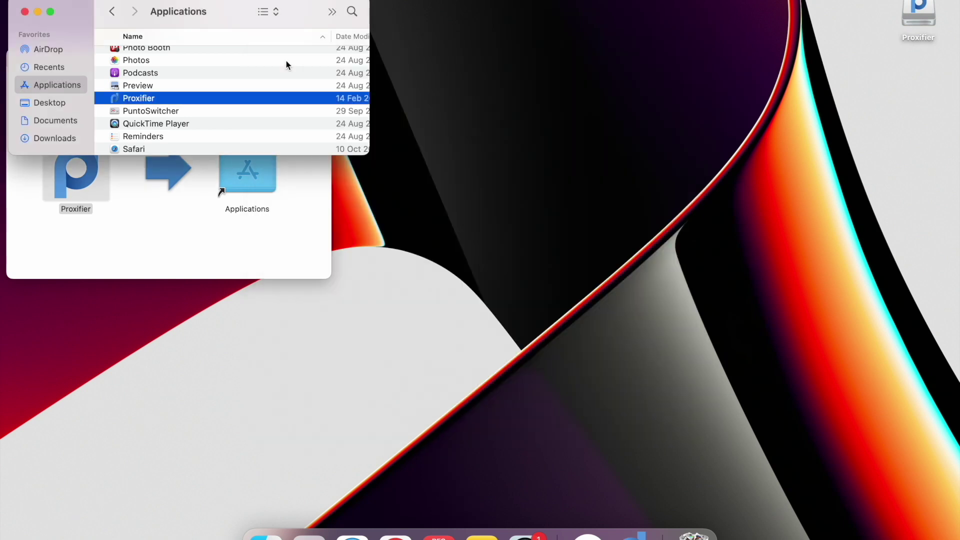
Relaunch Proxifier, continue the 31-day trial evaluation, and bring up the AstroProxy My proxies page.
double_click(167, 99)
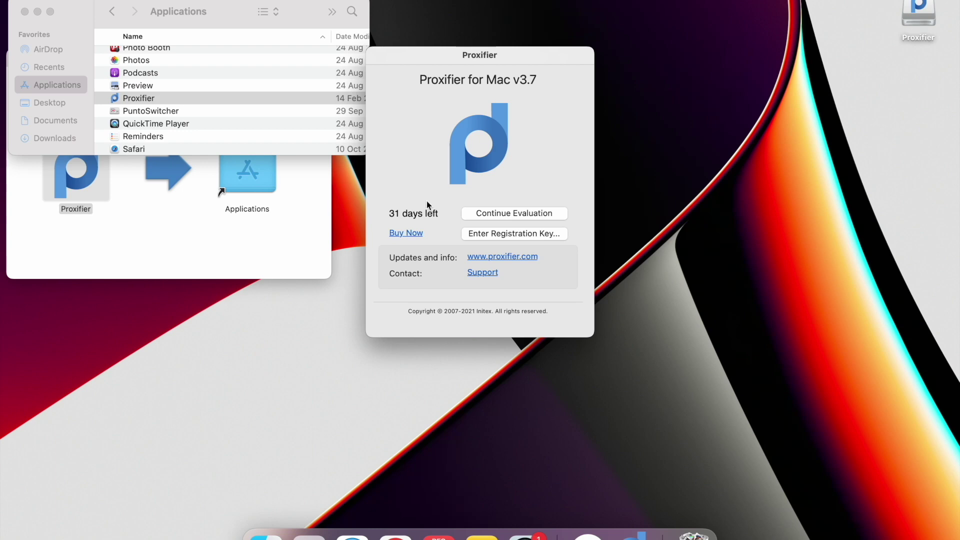
left_click(493, 213)
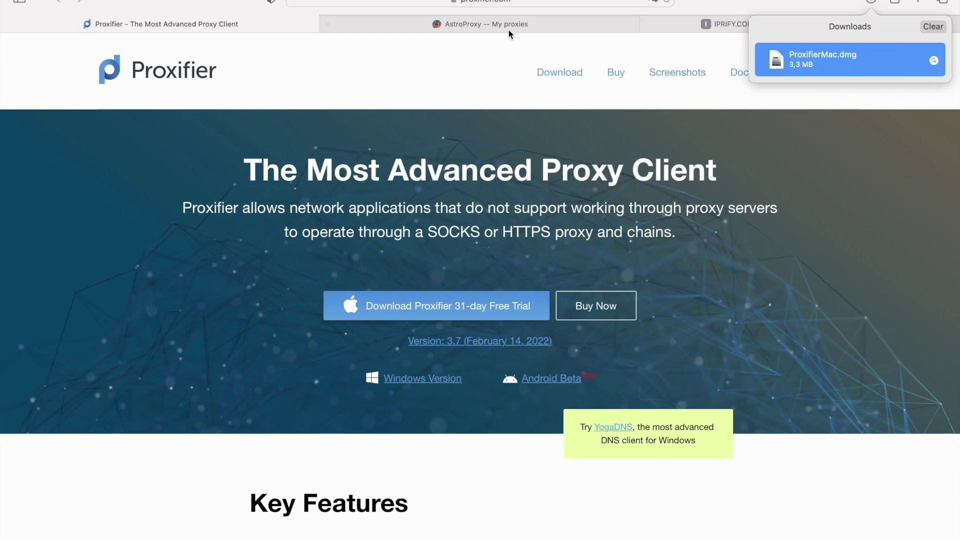
left_click(507, 29)
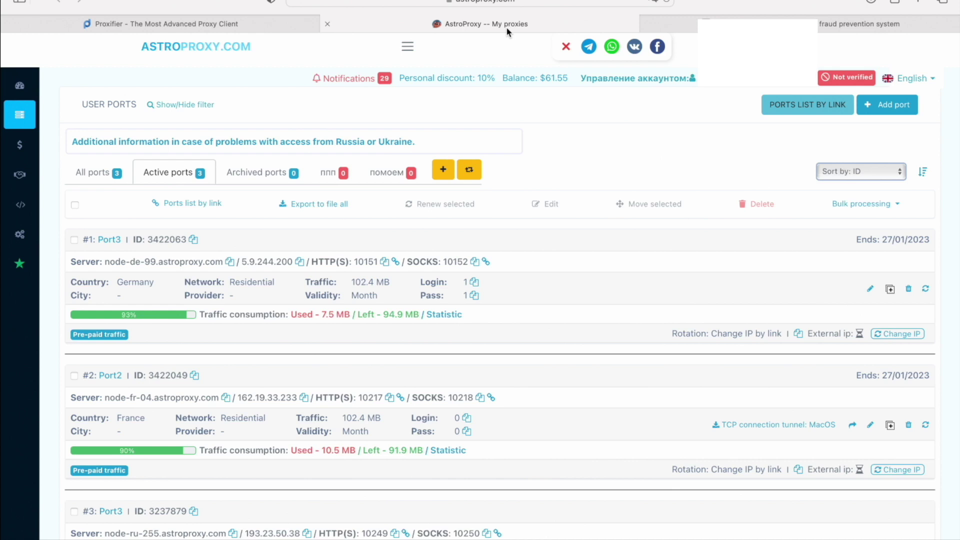
On the Proxifier desktop, open the Proxy Servers list and start a new proxy entry.
key("ctrl+Left")
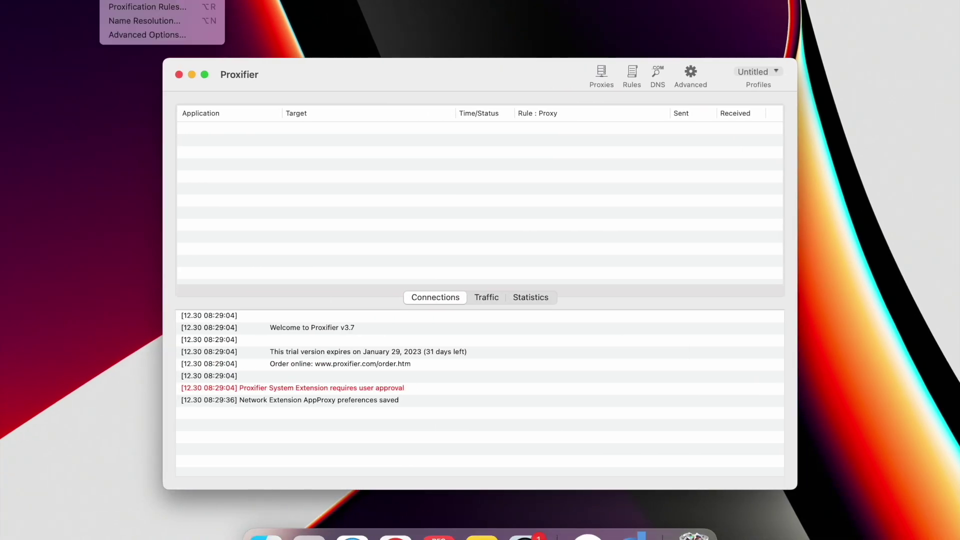
left_click(124, 1)
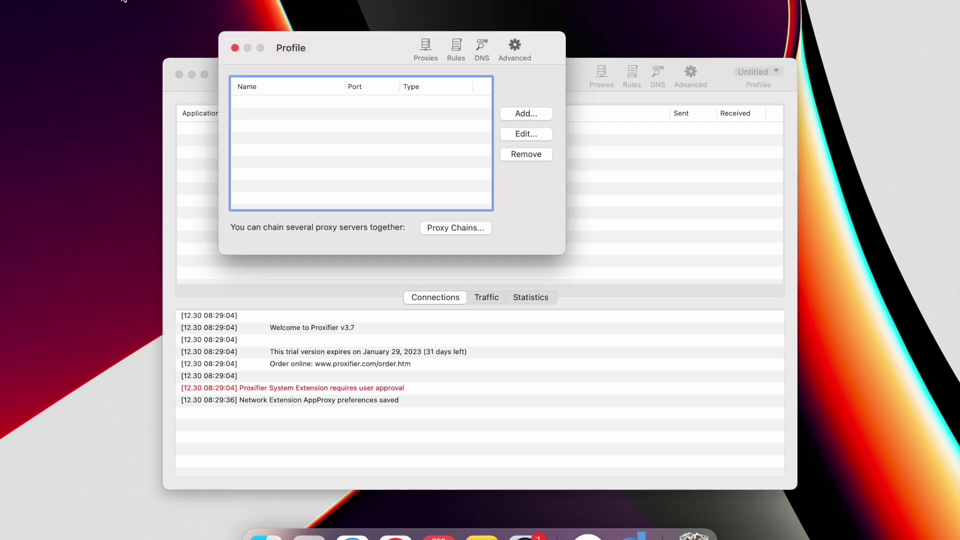
left_click(520, 115)
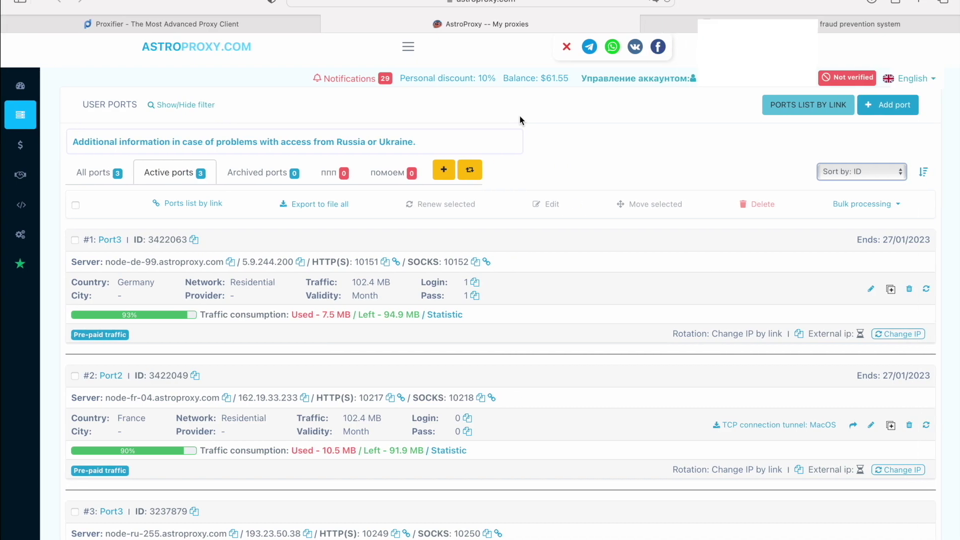
Enter the German port's address 5.9.244.200, port 10152, and SOCKS Version 5 protocol.
left_click(300, 261)
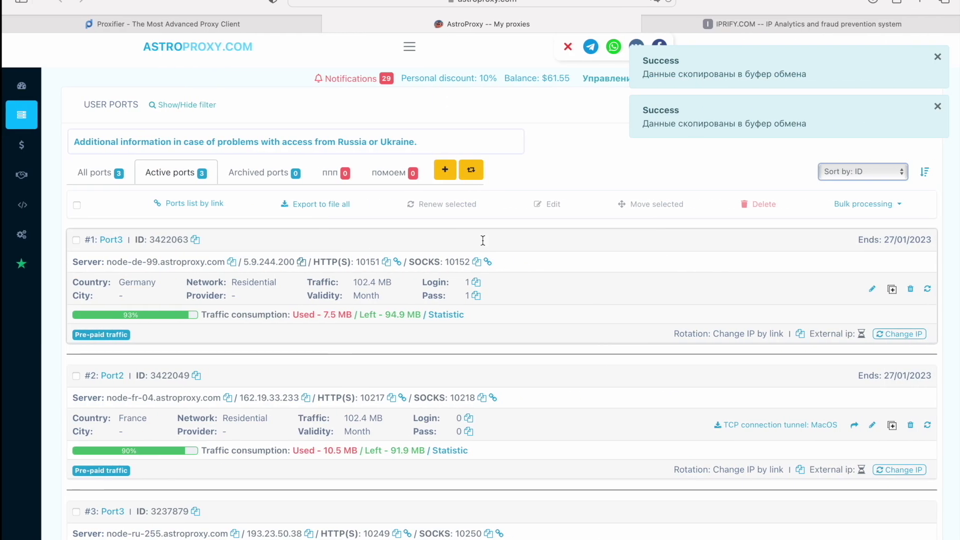
left_click(476, 261)
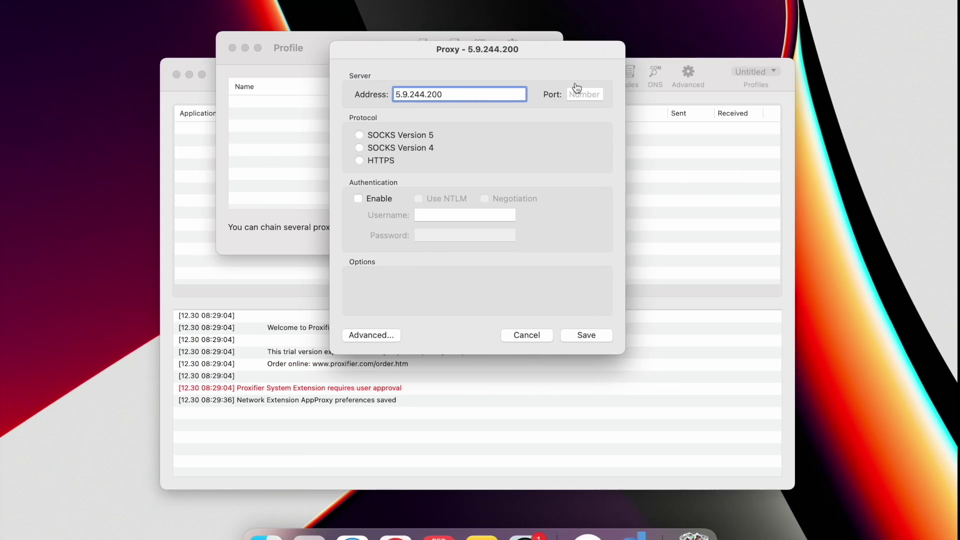
left_click(580, 94)
key("super+v")
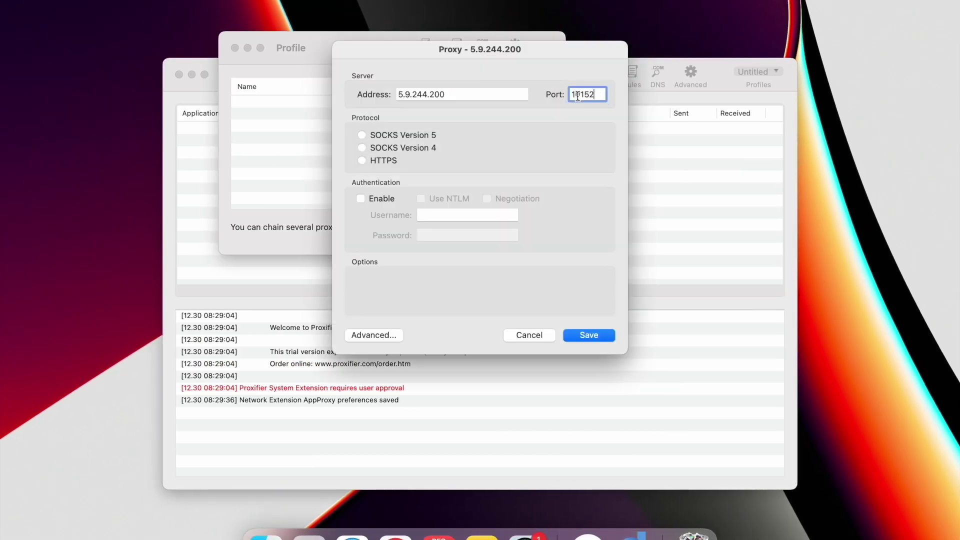
left_click(363, 135)
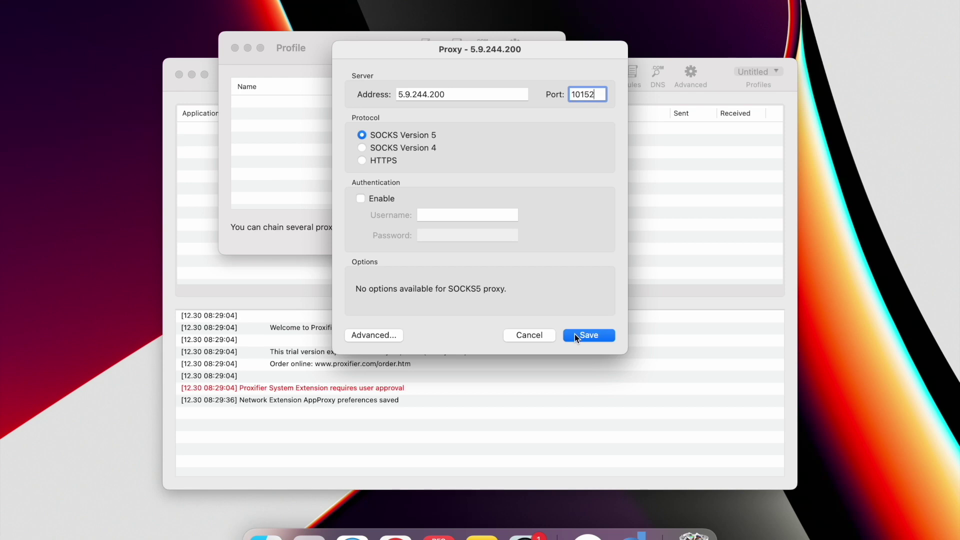
Enable username/password authentication and paste the proxy's login and password from AstroProxy.
left_click(361, 199)
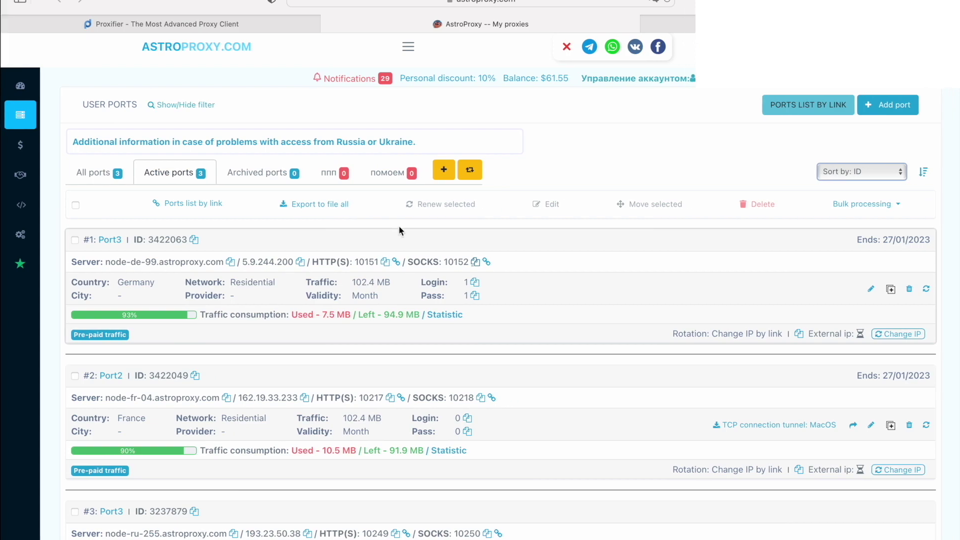
left_click(475, 282)
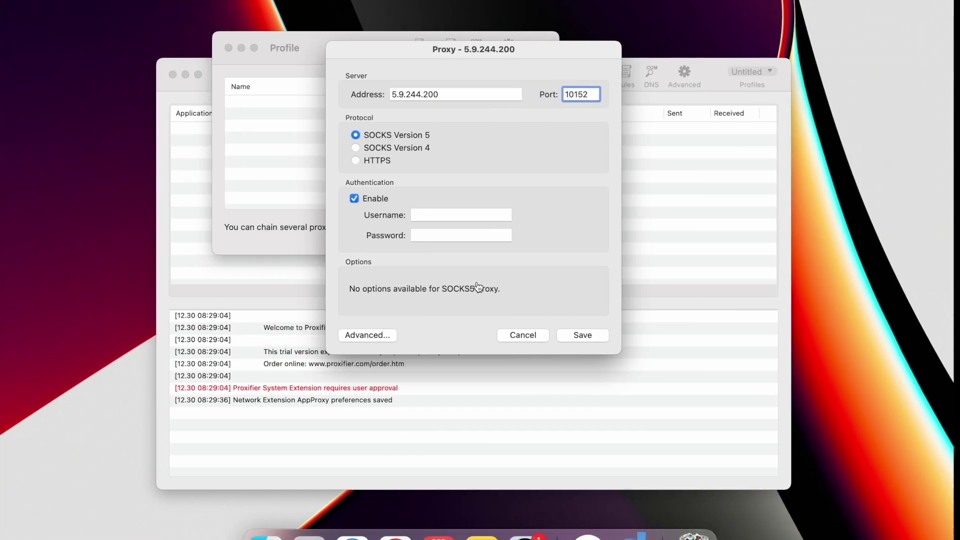
left_click(436, 215)
key("super+v")
left_click(472, 298)
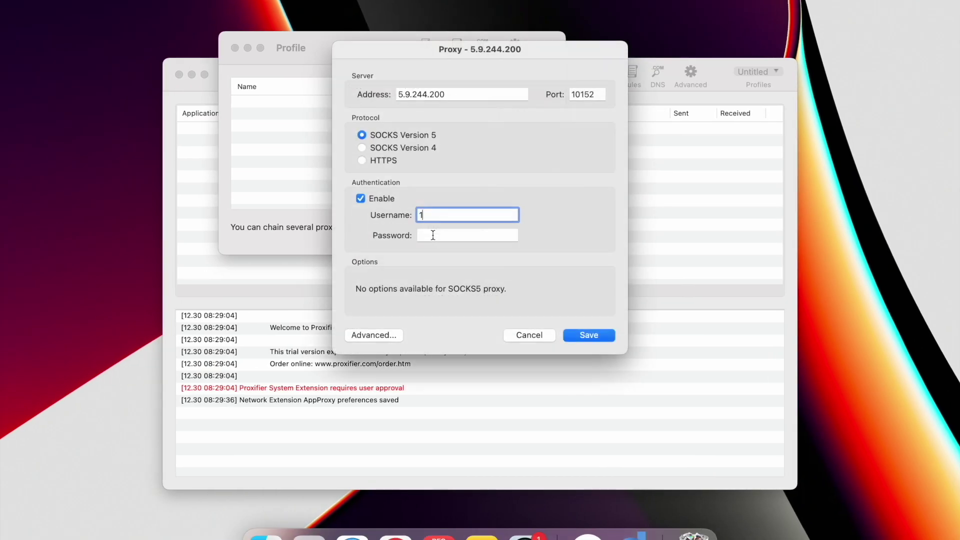
left_click(433, 235)
key("super+v")
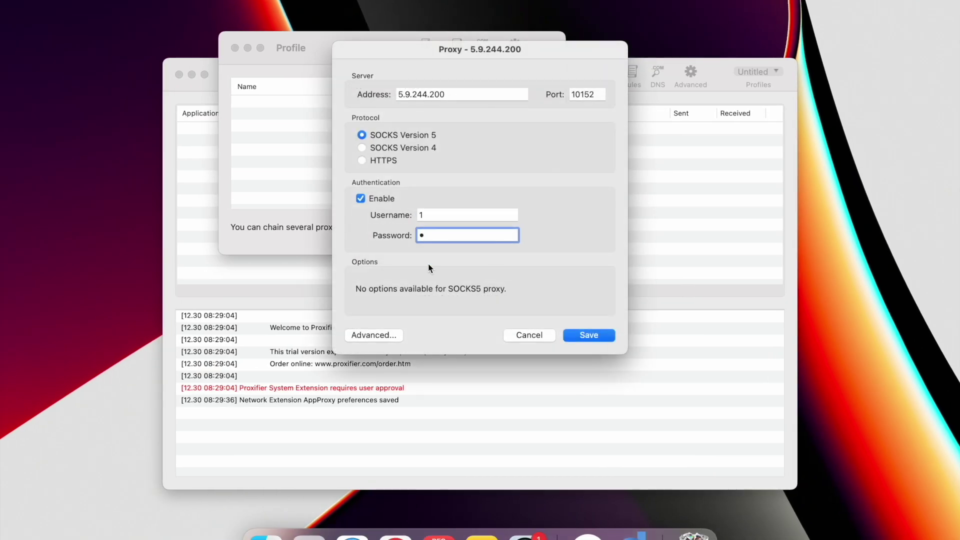
Save the SOCKS5 proxy, make it the default for all traffic, and close the Profile window.
left_click(589, 335)
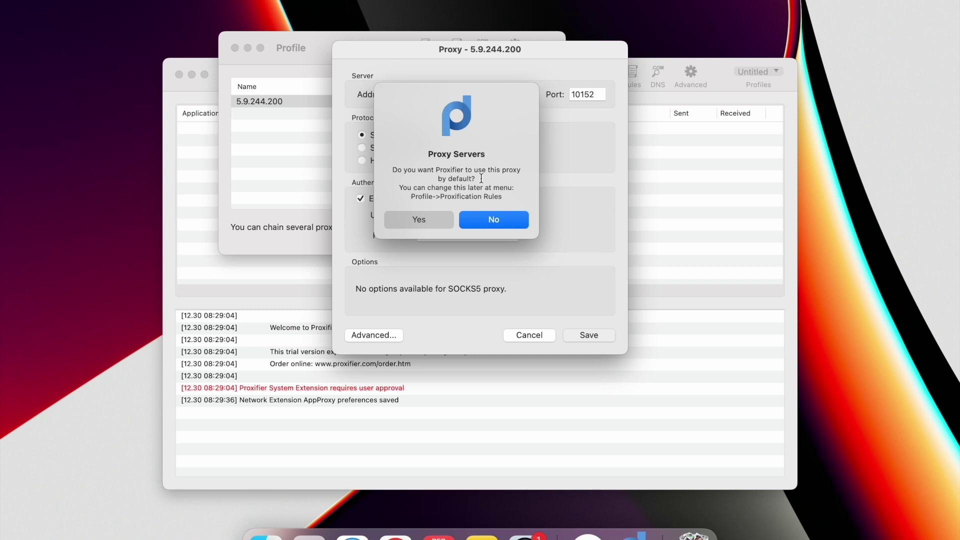
left_click(423, 223)
left_click(435, 214)
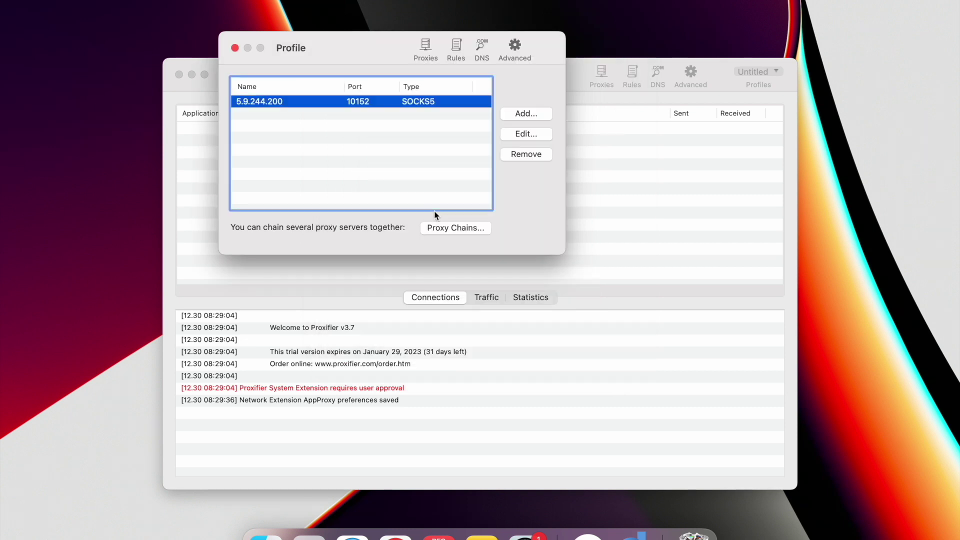
left_click(235, 49)
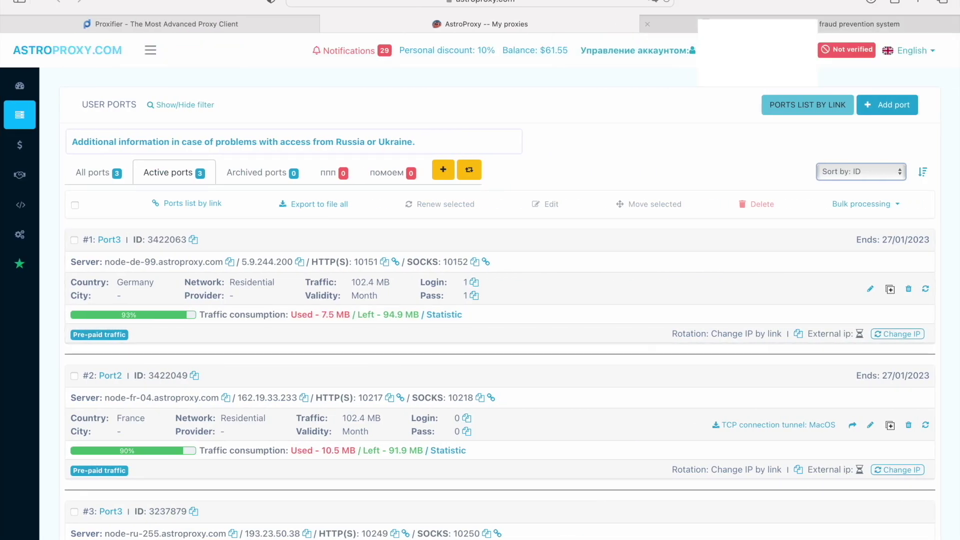
Reload IPRIFY.COM to confirm the IP is now 95.222.24.141 in Germany, then return to Proxifier.
left_click(701, 27)
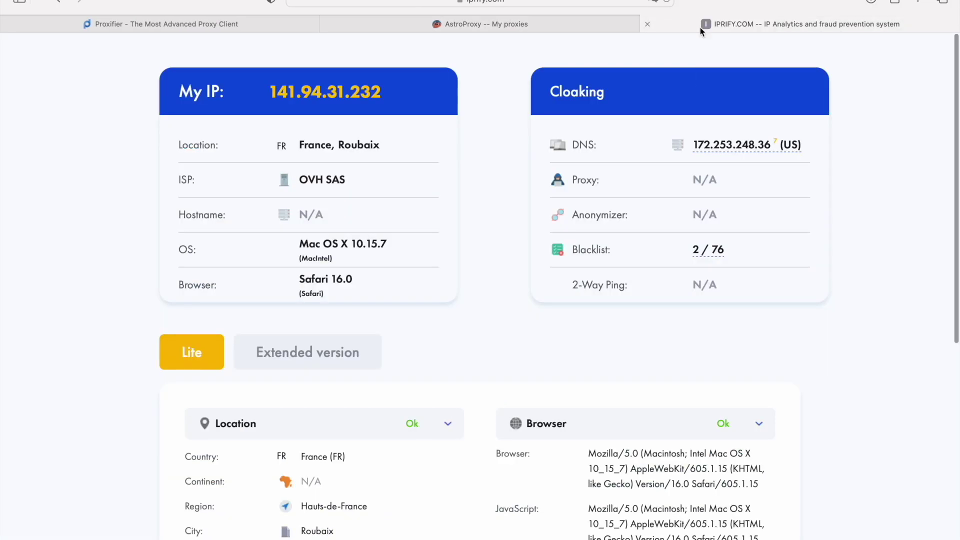
left_click(668, 1)
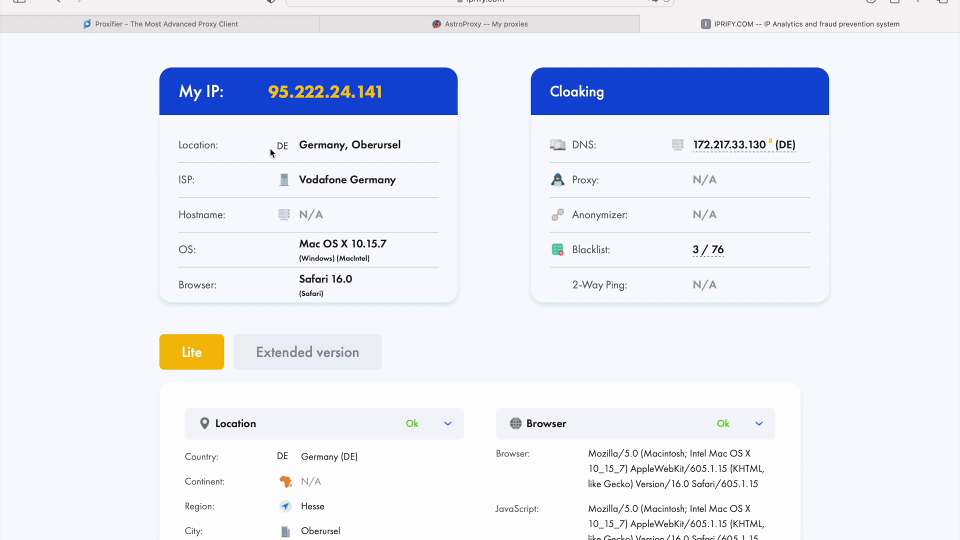
key("ctrl+Left")
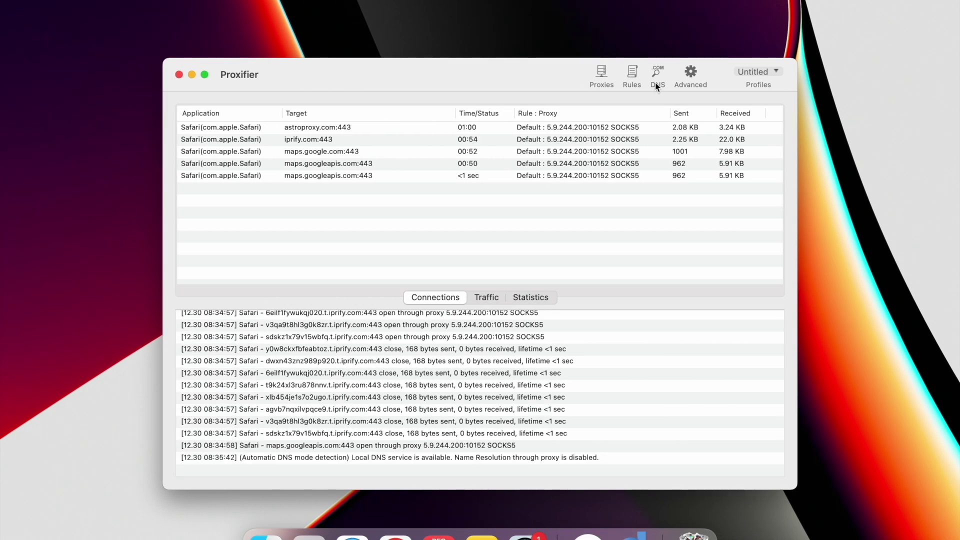
Uncheck 'Detect DNS settings automatically' in Proxifier's DNS settings.
left_click(657, 76)
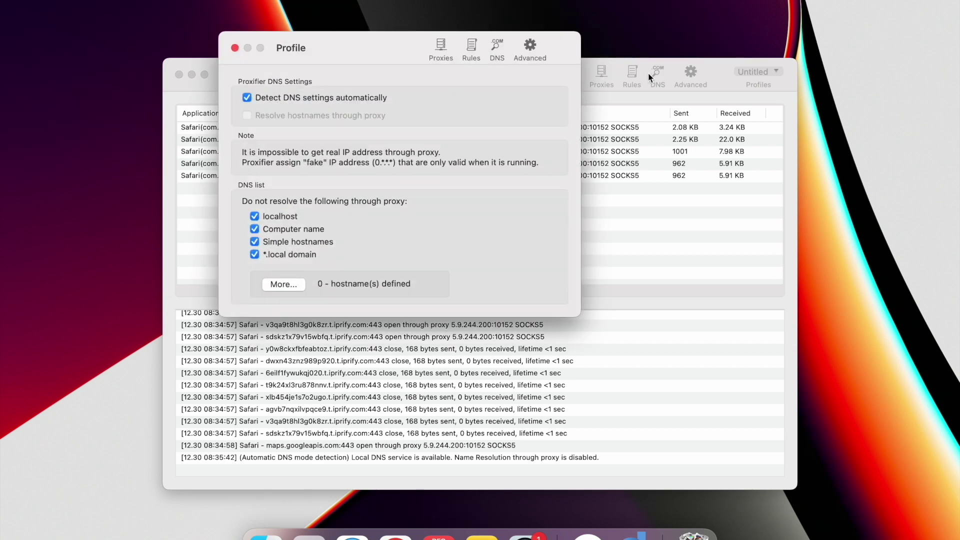
left_click(248, 97)
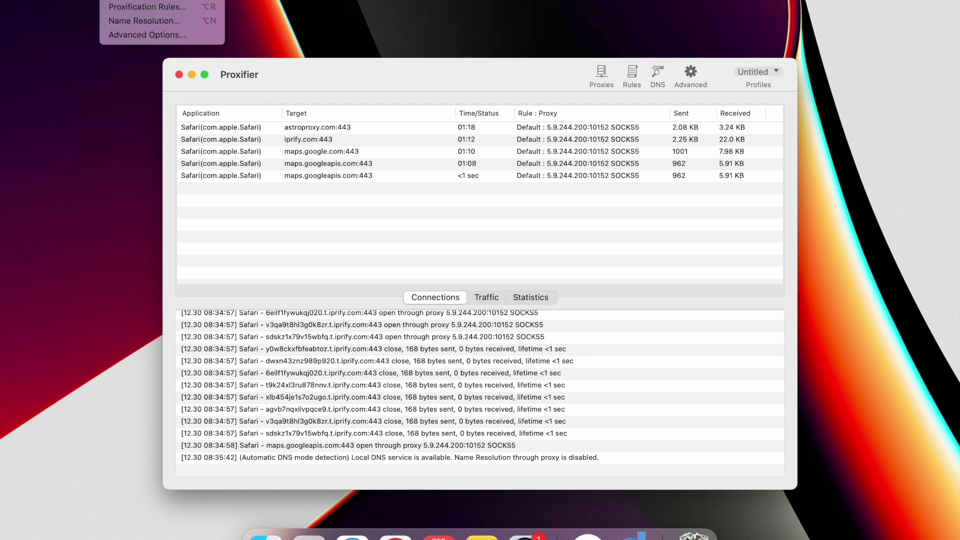
In Proxification Rules, set the Default rule's action to Block.
left_click(139, 8)
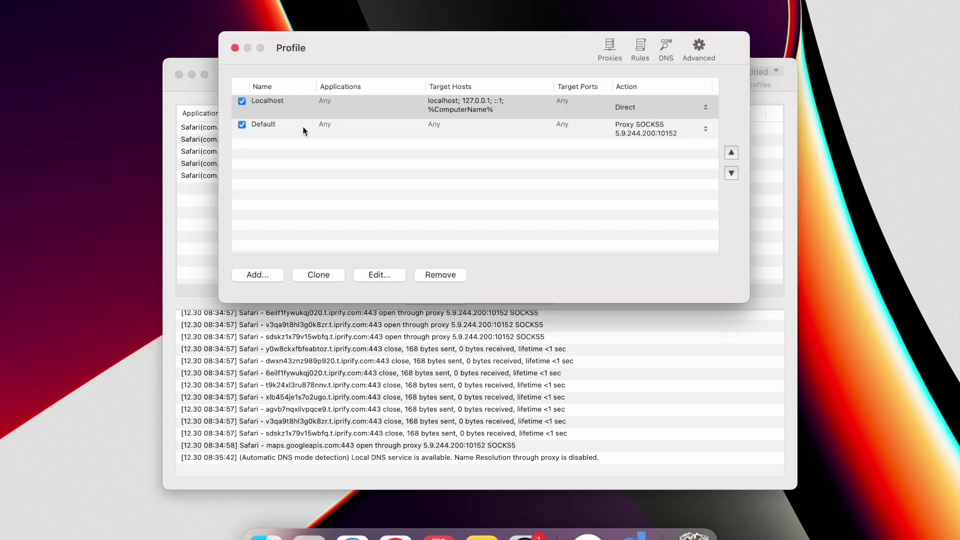
left_click(629, 132)
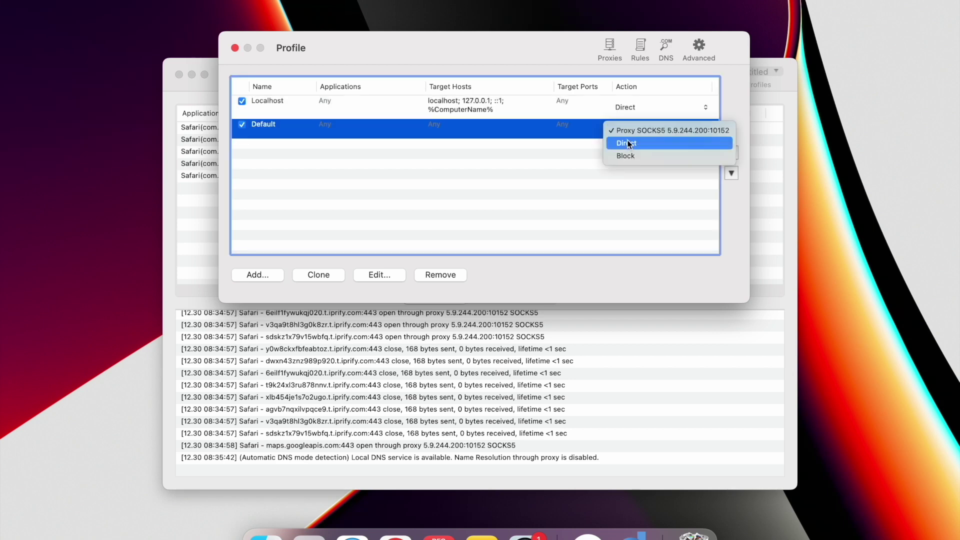
left_click(629, 157)
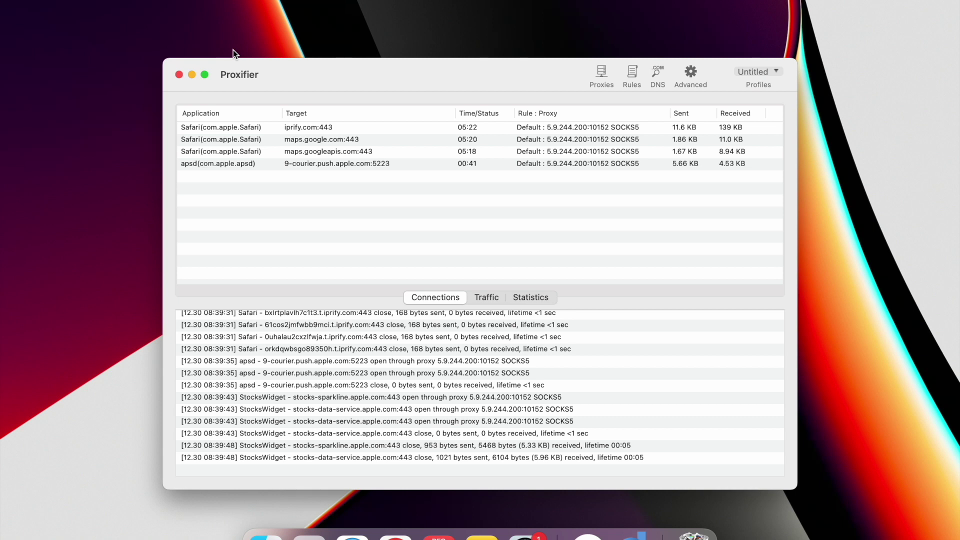
Create a proxification rule 'safari' for Safari.app using Proxy SOCKS5 5.9.244.200:10152.
left_click(144, 1)
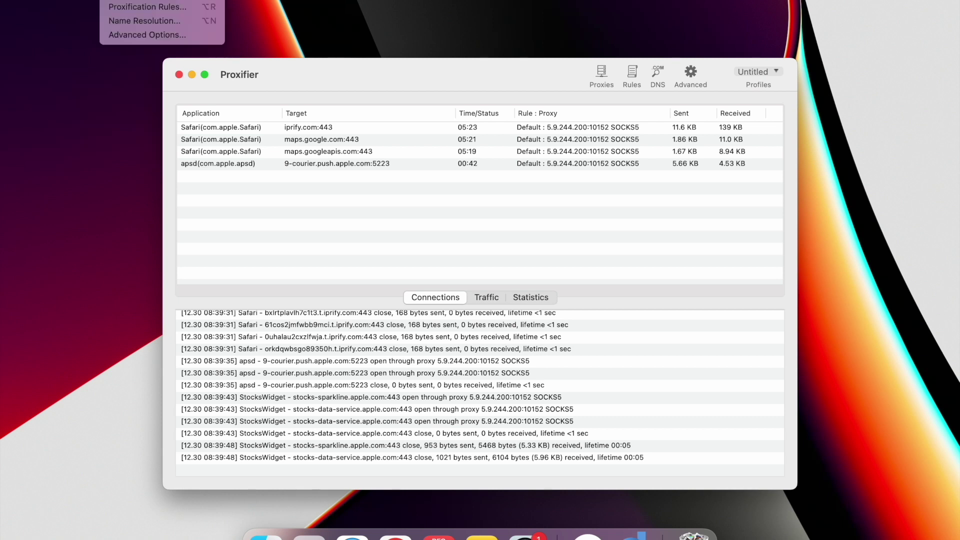
left_click(145, 8)
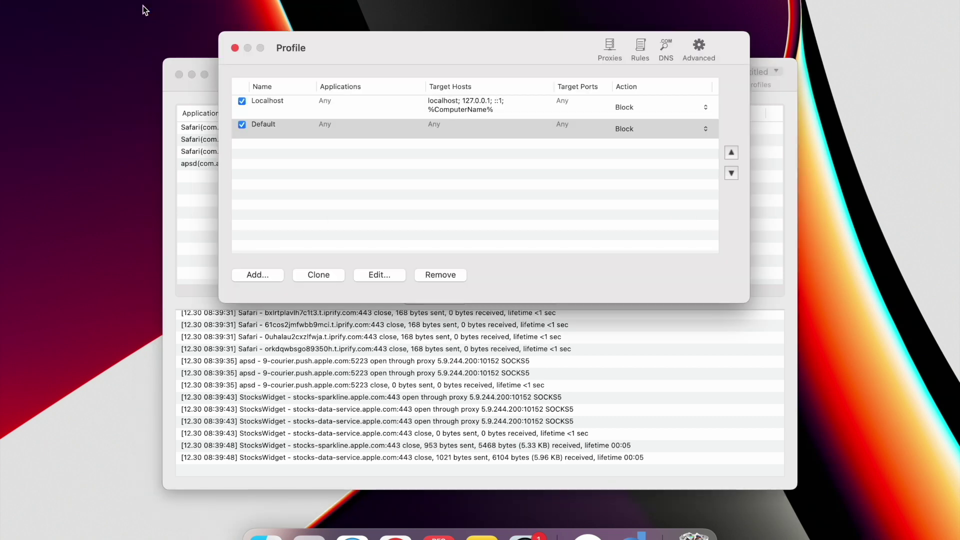
left_click(245, 276)
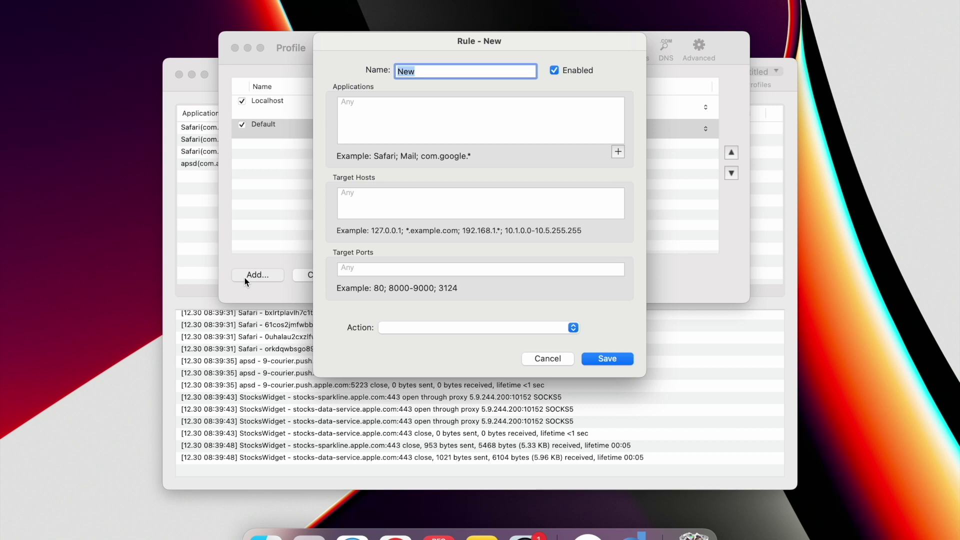
type("safari")
left_click(619, 152)
scroll(517, 238, "down", 15)
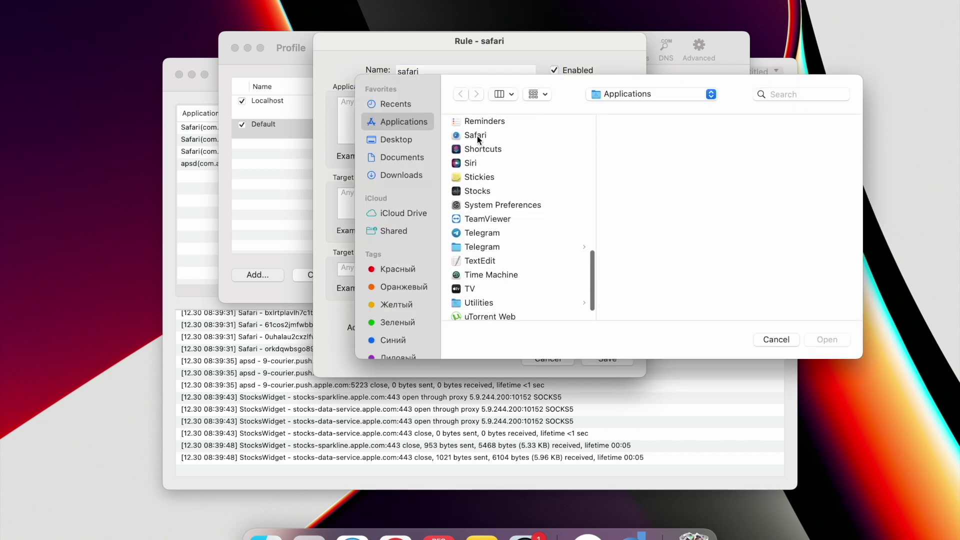
left_click(478, 135)
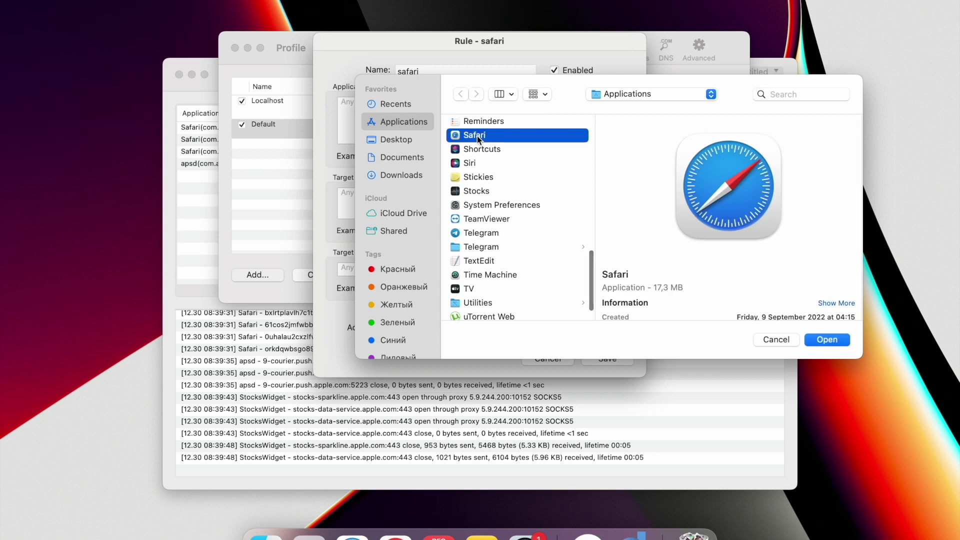
left_click(826, 341)
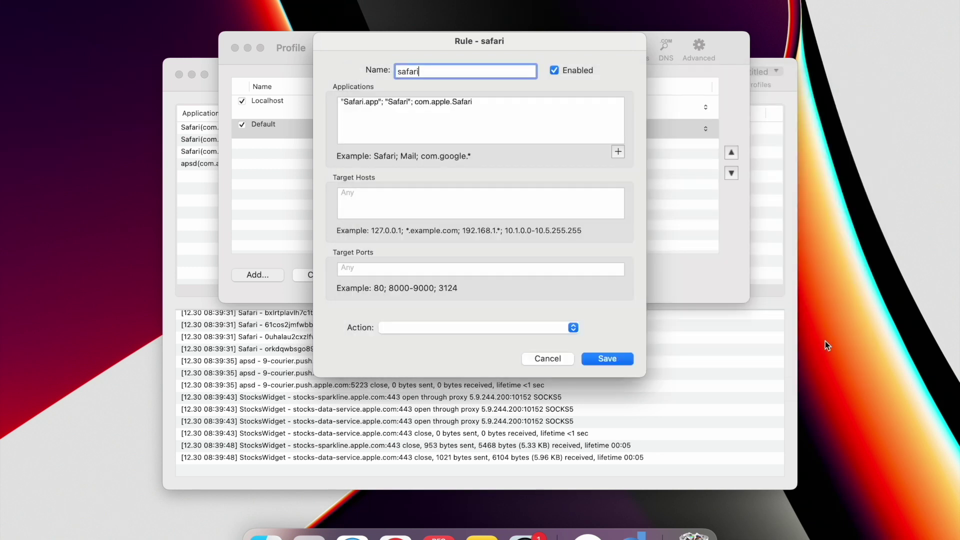
left_click(395, 328)
left_click(426, 330)
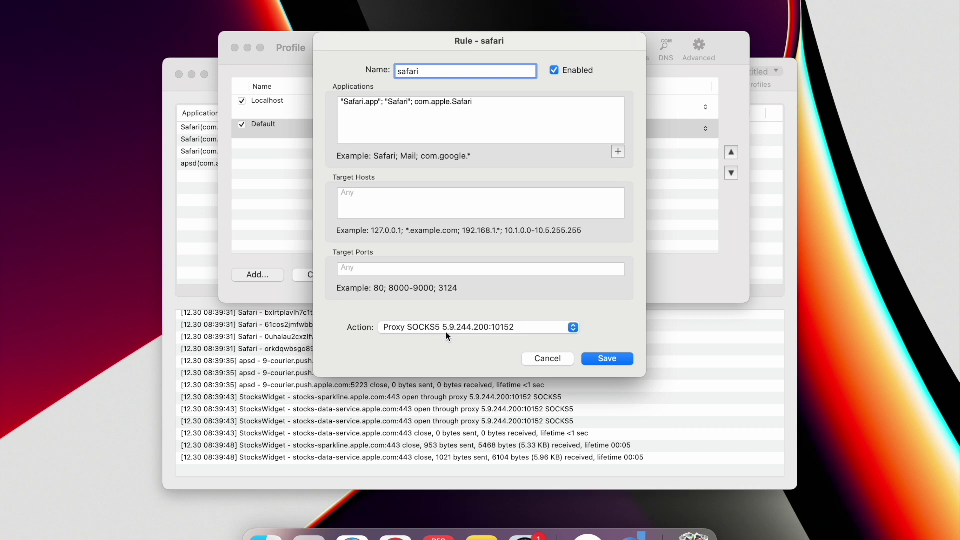
left_click(619, 359)
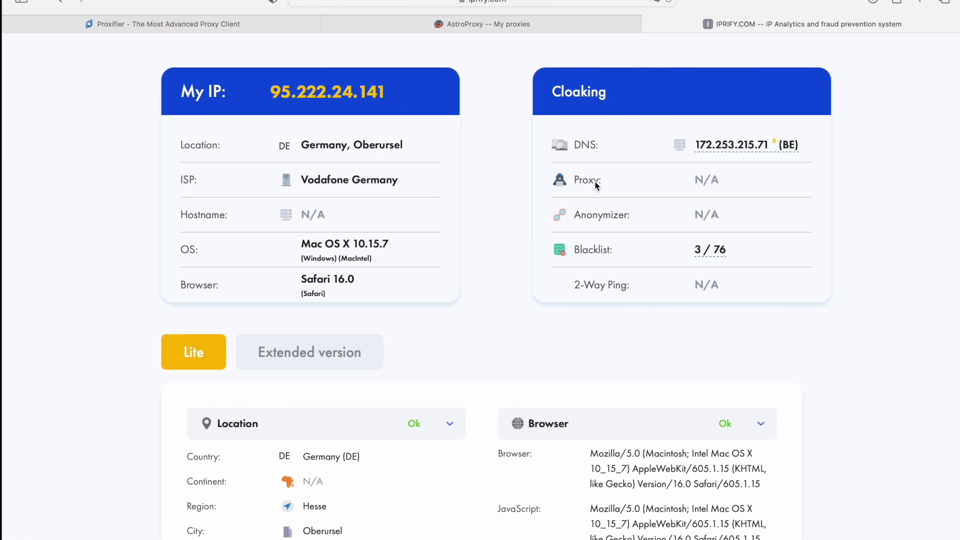
left_click(668, 2)
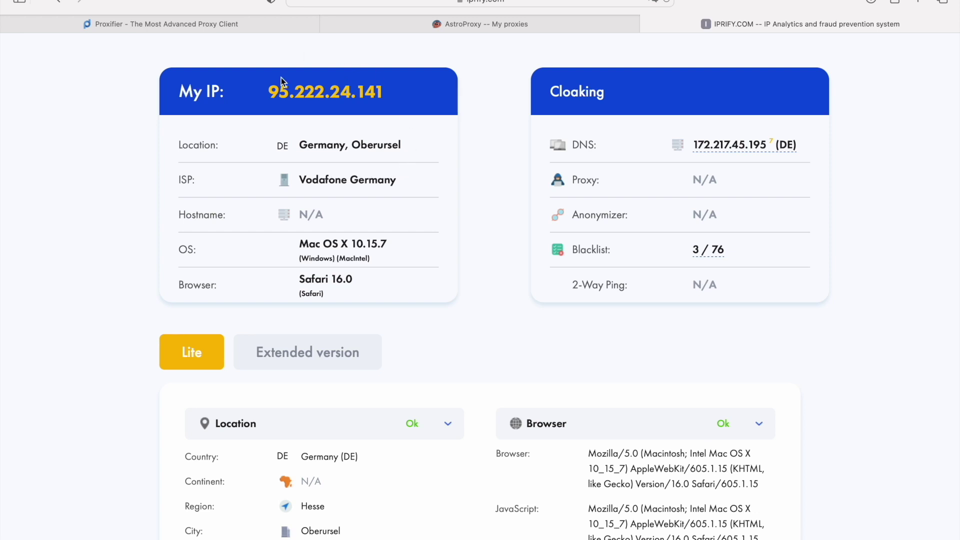
key("ctrl+Right")
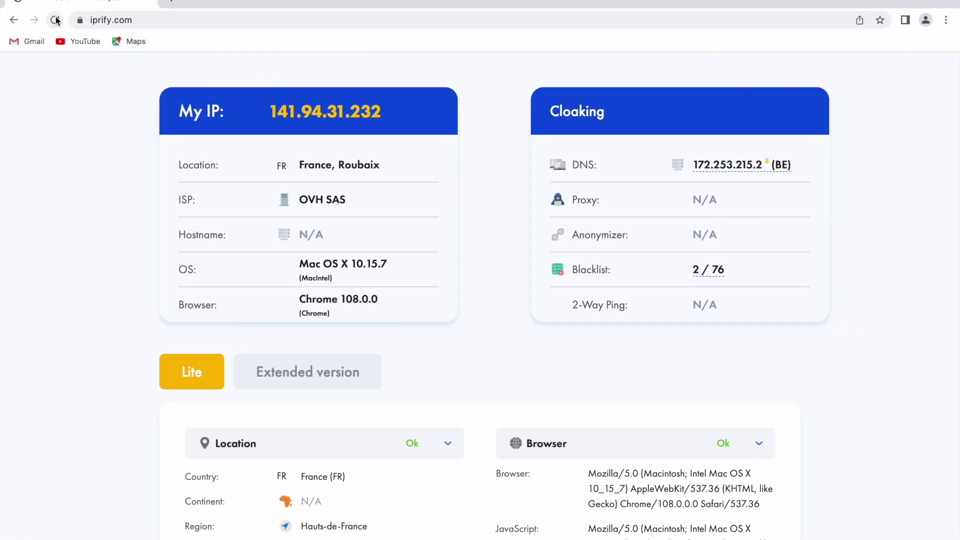
left_click(56, 20)
key("ctrl+Left")
key("ctrl+Left")
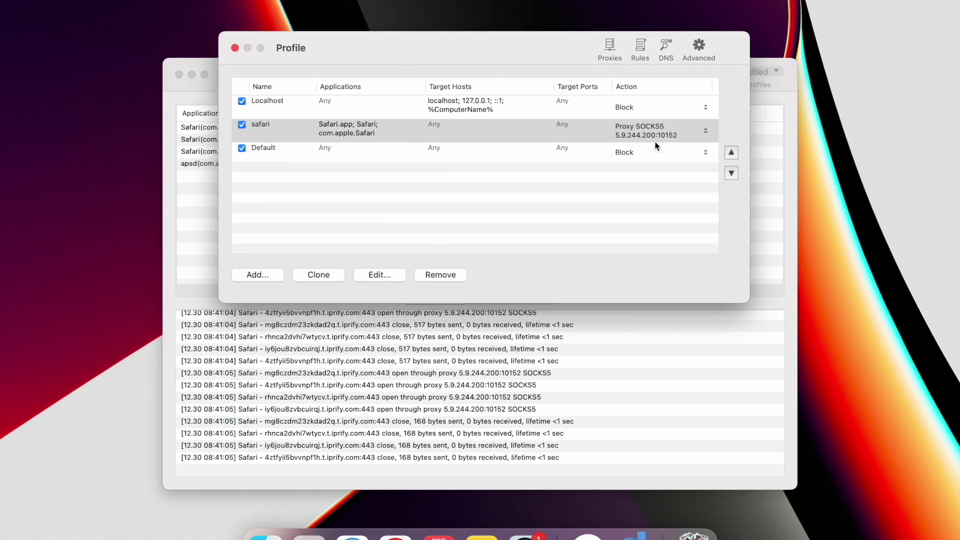
Change the safari rule's action to Block.
left_click(650, 130)
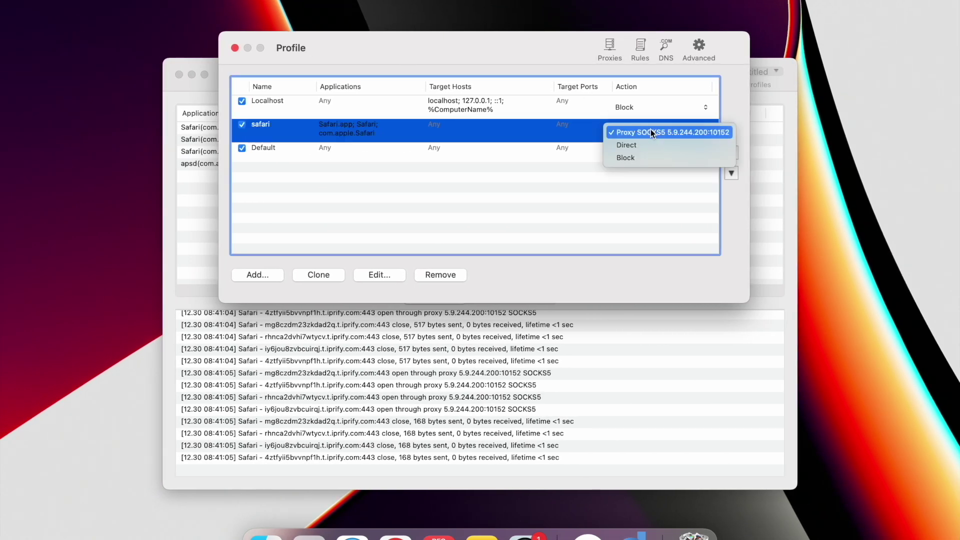
left_click(648, 156)
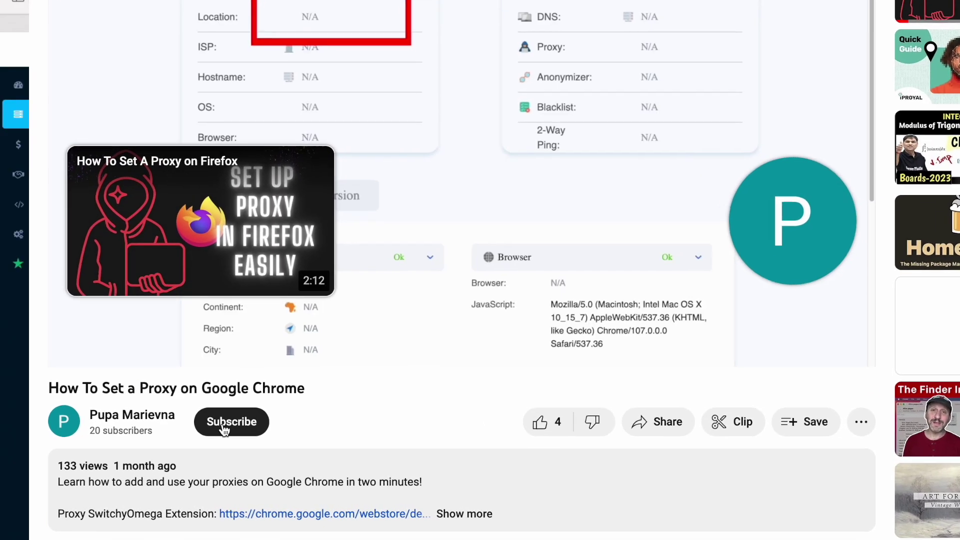
Subscribe to the channel and like the video, raising its likes from 4 to 5.
left_click(225, 429)
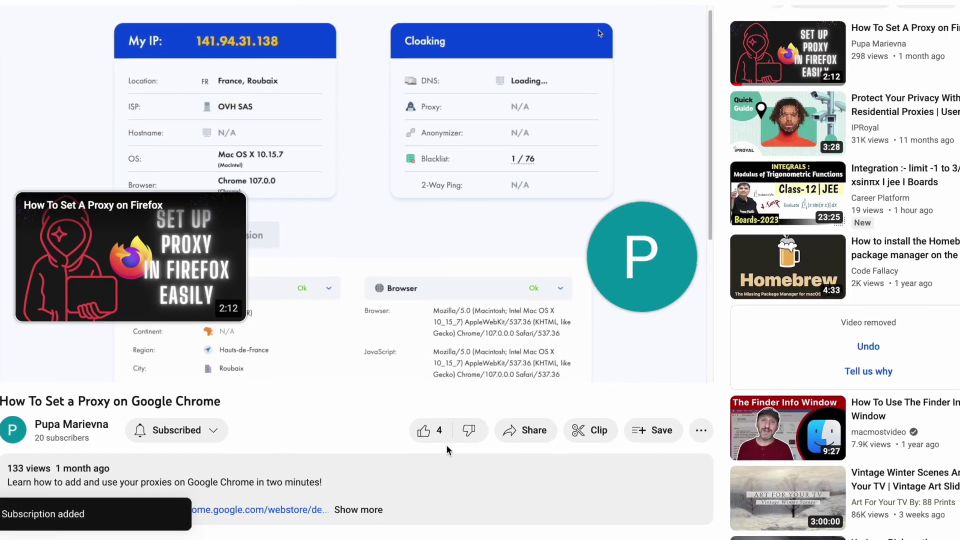
left_click(425, 434)
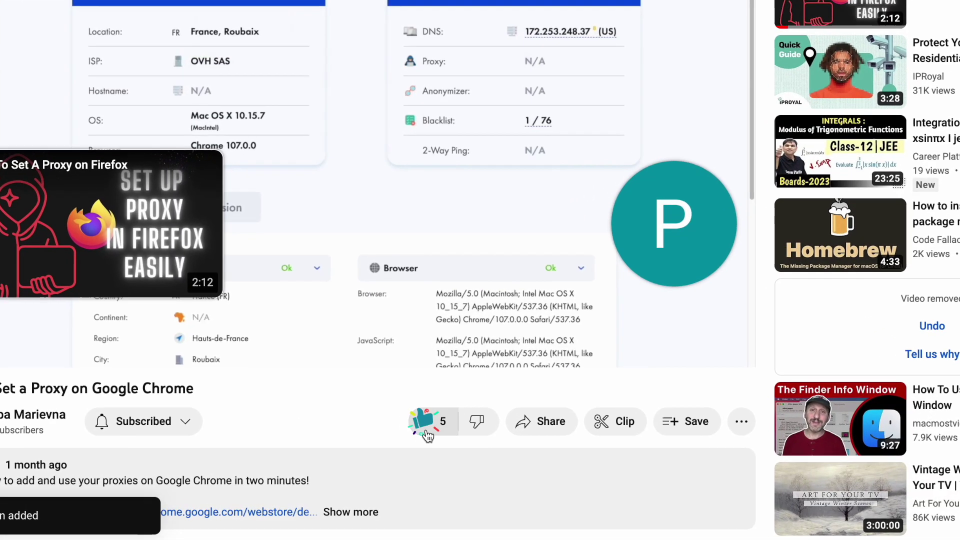